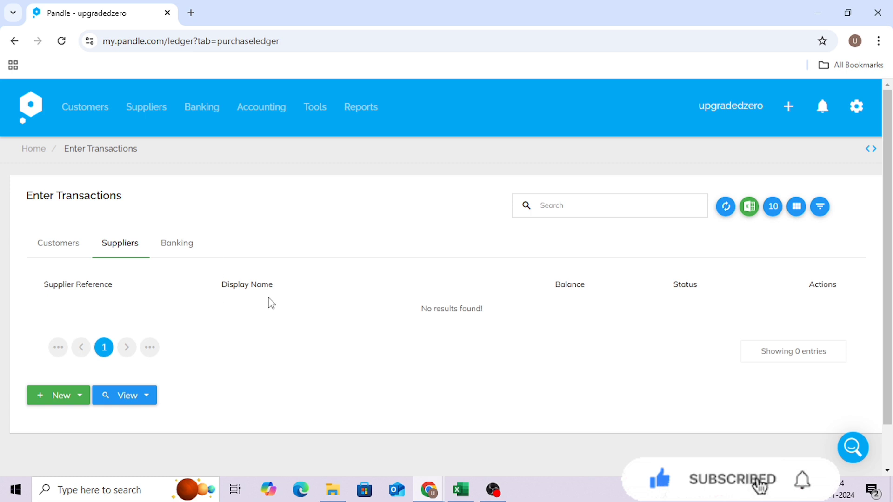
Start a new supplier with the display name X1 STORE and the supplier reference X1ST.
left_click(82, 399)
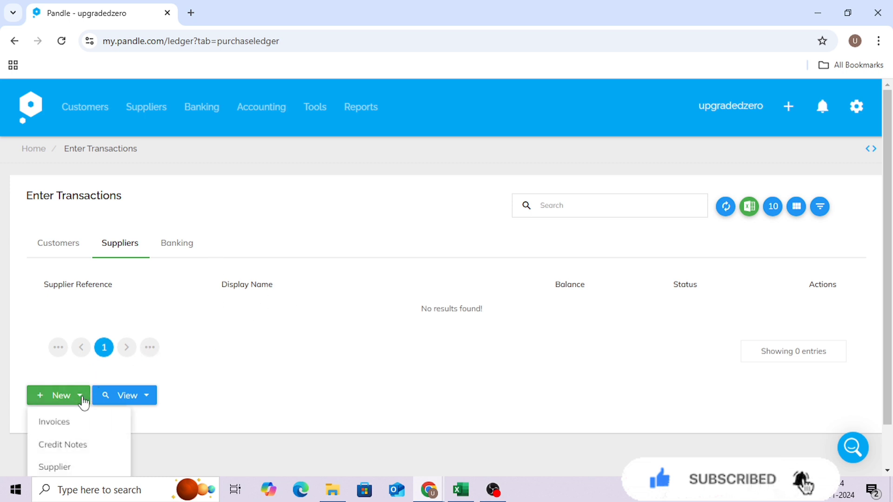
scroll(84, 405, "down", 1)
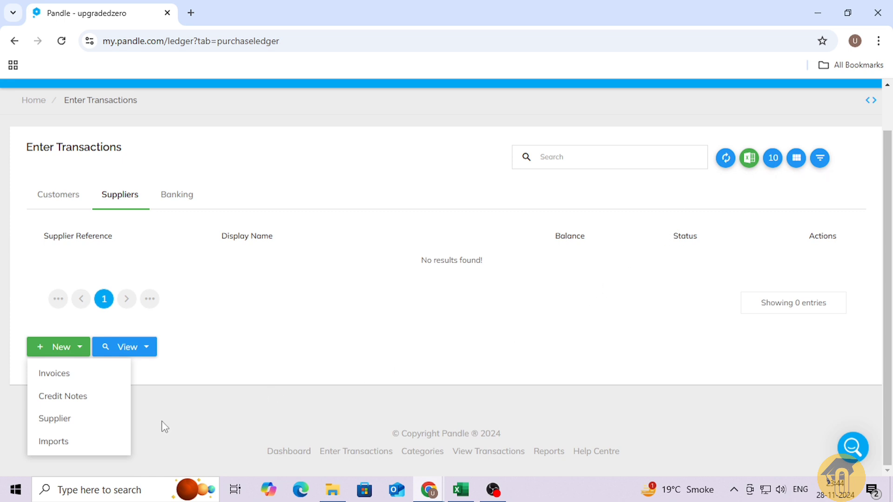
left_click(86, 422)
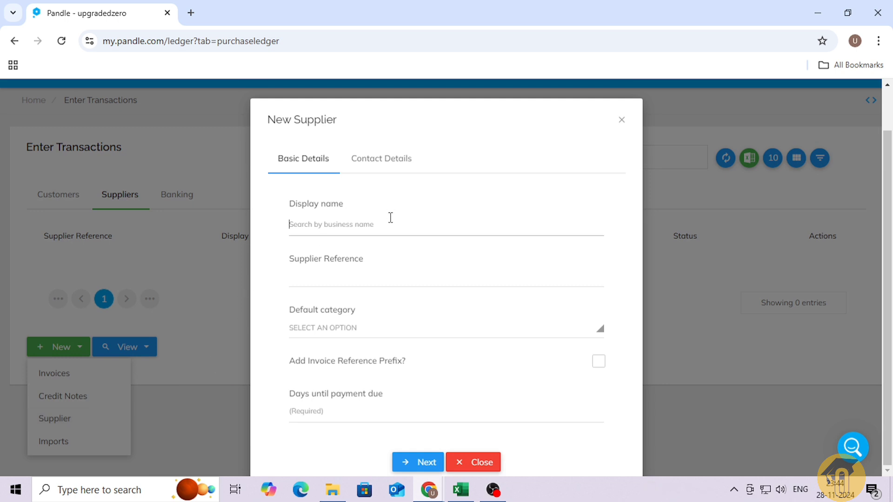
type("x1 STORE")
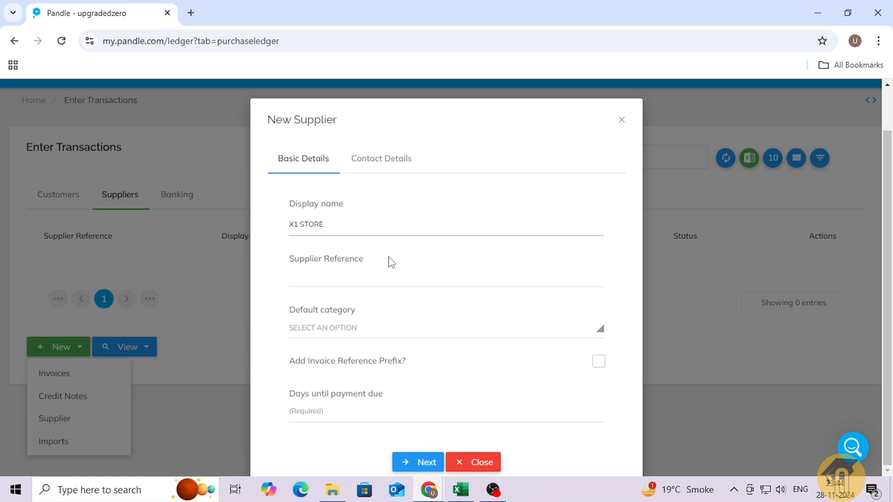
left_click(380, 271)
left_click(354, 271)
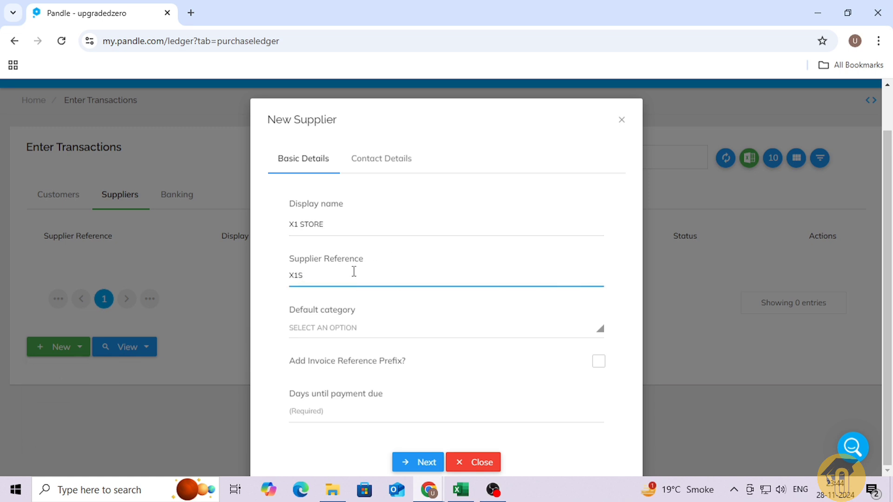
Set the new supplier's default category to 500 | Goods and Materials.
left_click(337, 334)
scroll(353, 385, "down", 10)
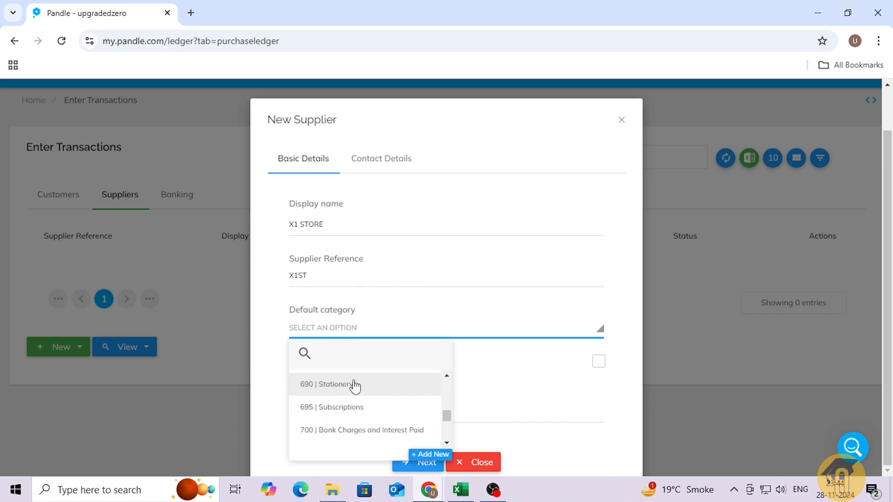
scroll(354, 386, "down", 4)
scroll(354, 386, "up", 1)
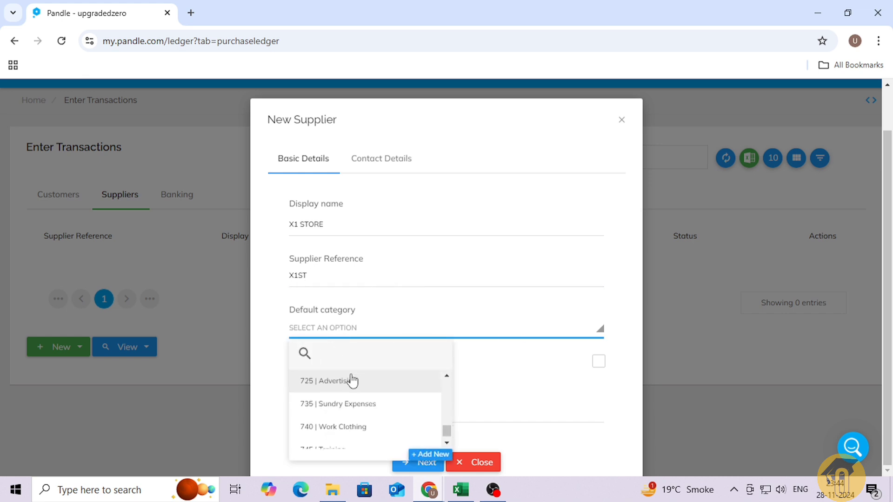
left_click(324, 305)
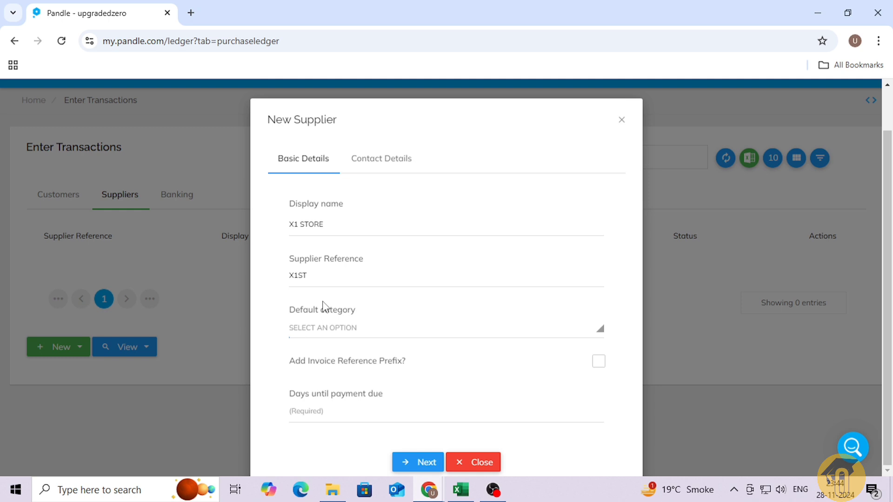
left_click(322, 327)
type("500")
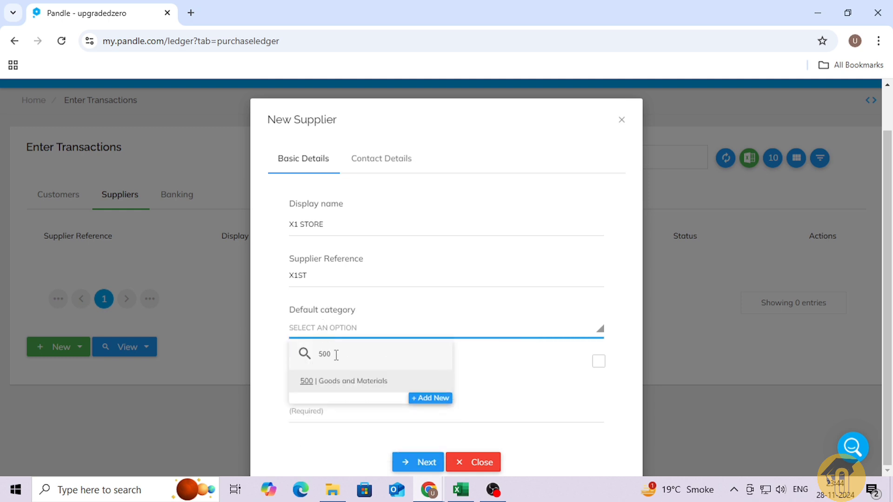
left_click(361, 381)
Set the new supplier's days until payment due to 30.
scroll(366, 335, "down", 2)
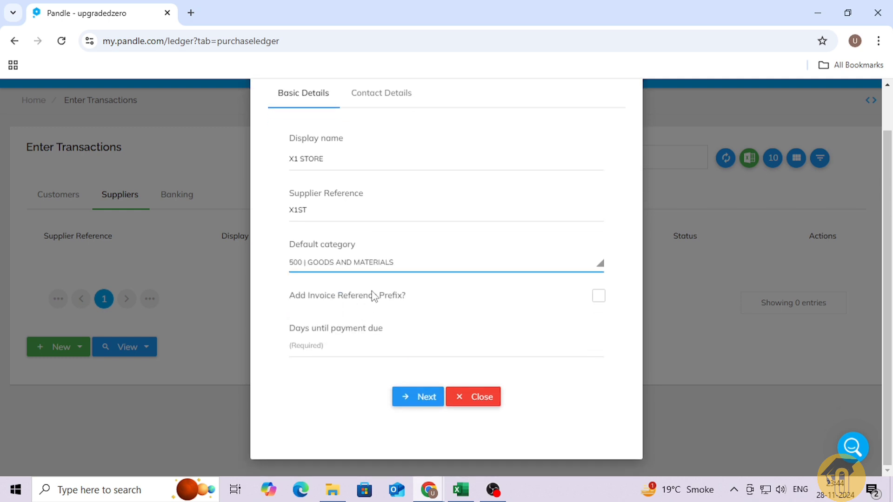
left_click(325, 347)
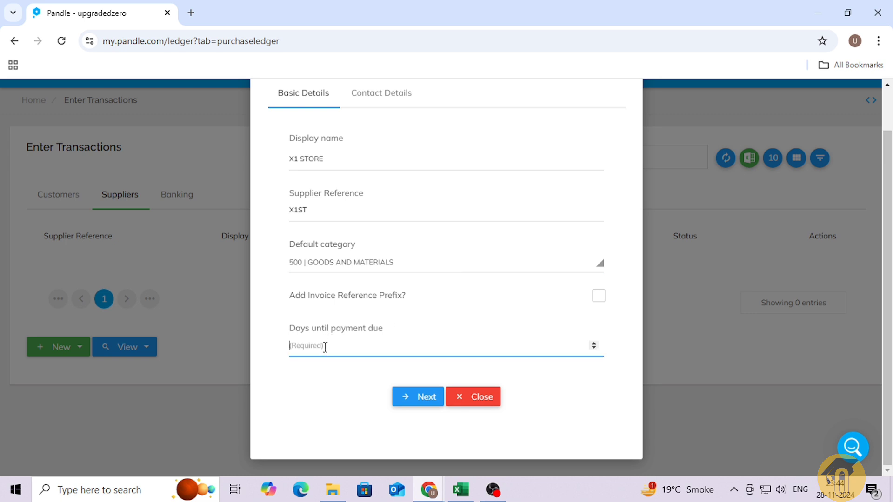
type("30")
scroll(347, 279, "up", 2)
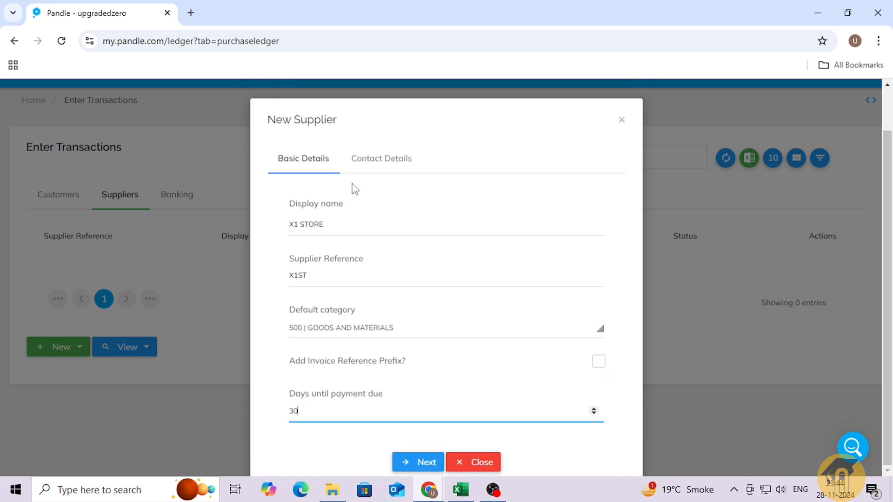
Set the county to Bedfordshire in the supplier's contact details and save the supplier.
left_click(381, 158)
scroll(347, 201, "down", 1)
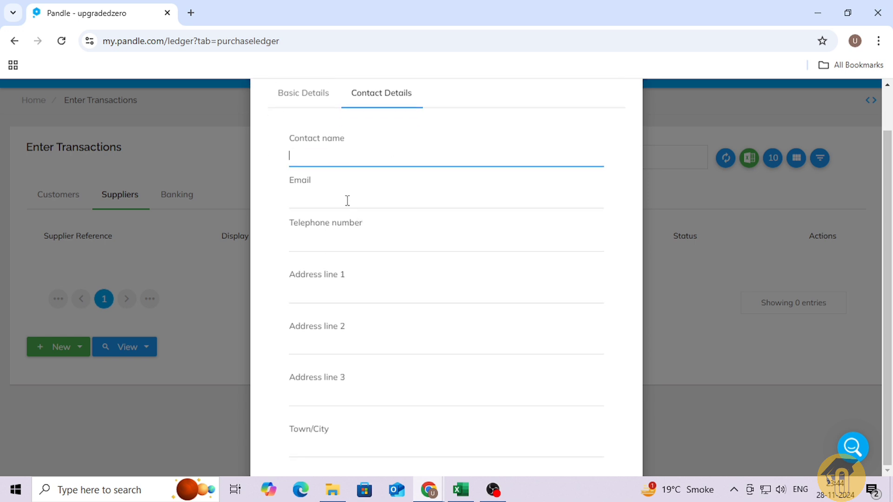
scroll(334, 159, "down", 3)
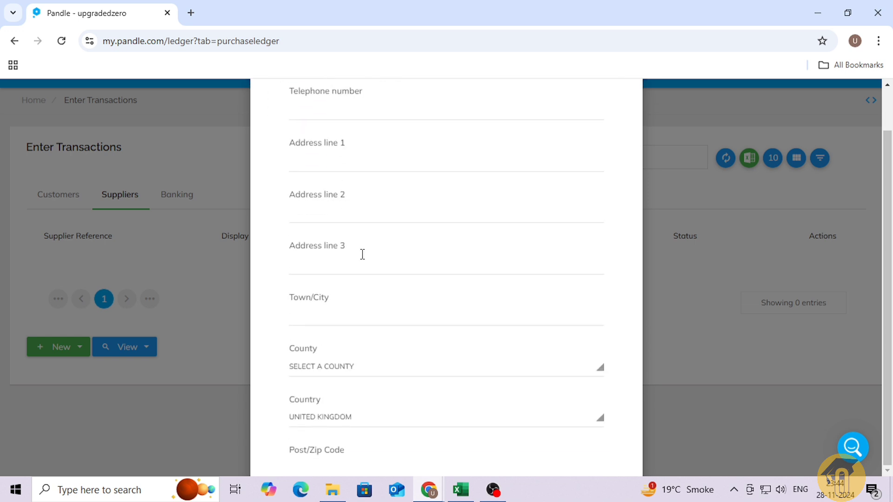
left_click(349, 307)
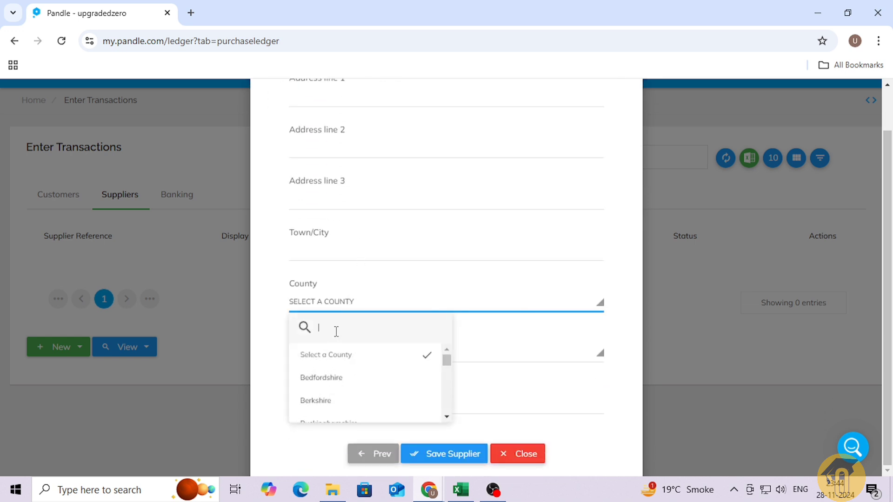
left_click(333, 382)
scroll(364, 244, "down", 1)
scroll(364, 244, "up", 5)
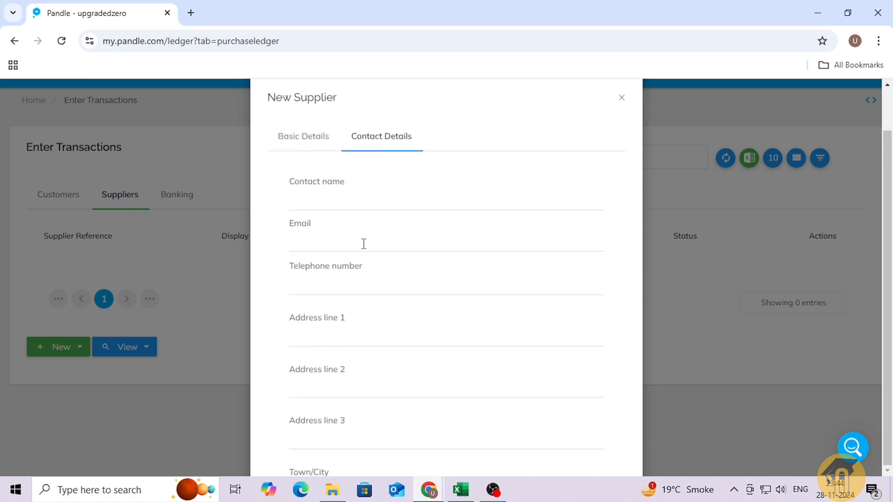
scroll(359, 215, "down", 3)
scroll(365, 232, "down", 3)
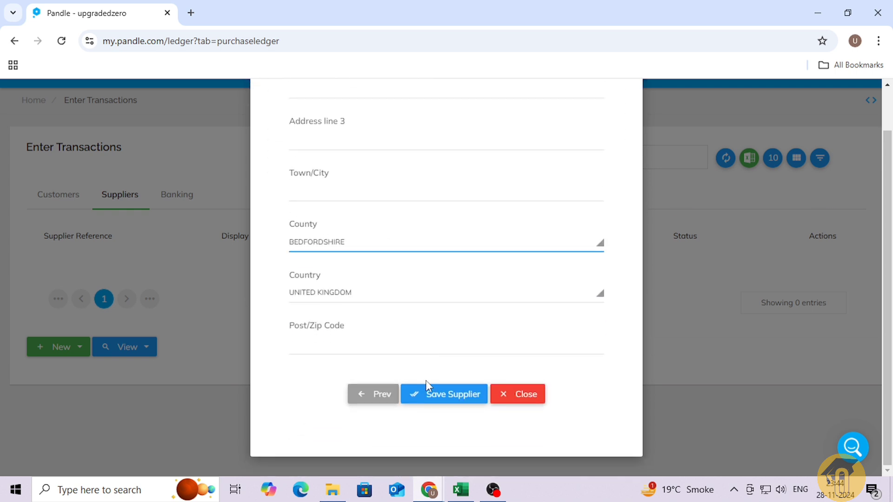
left_click(427, 393)
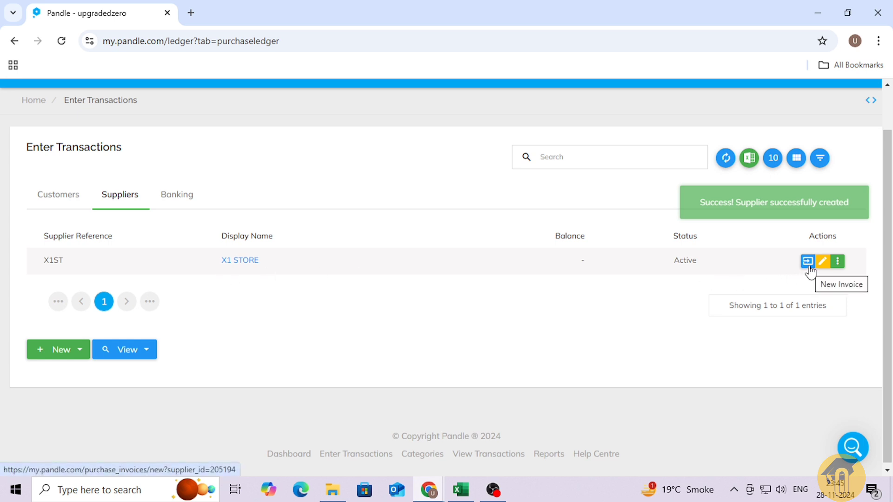
Review the X1 STORE supplier's available actions and its editable basic details, then close the edit form without changes.
left_click(840, 268)
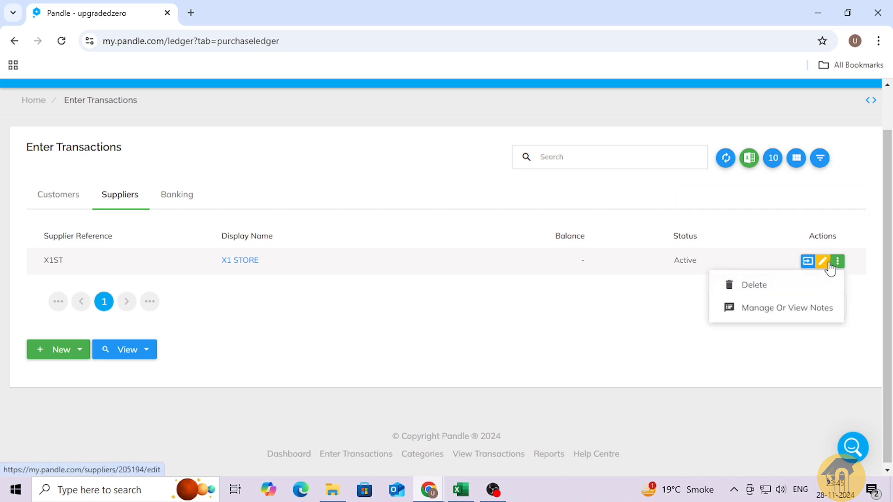
left_click(830, 263)
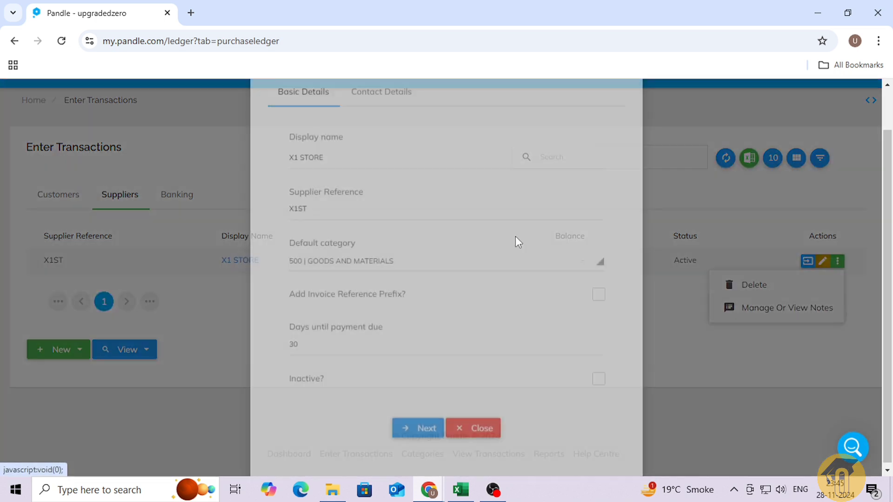
scroll(372, 216, "down", 3)
scroll(374, 219, "up", 3)
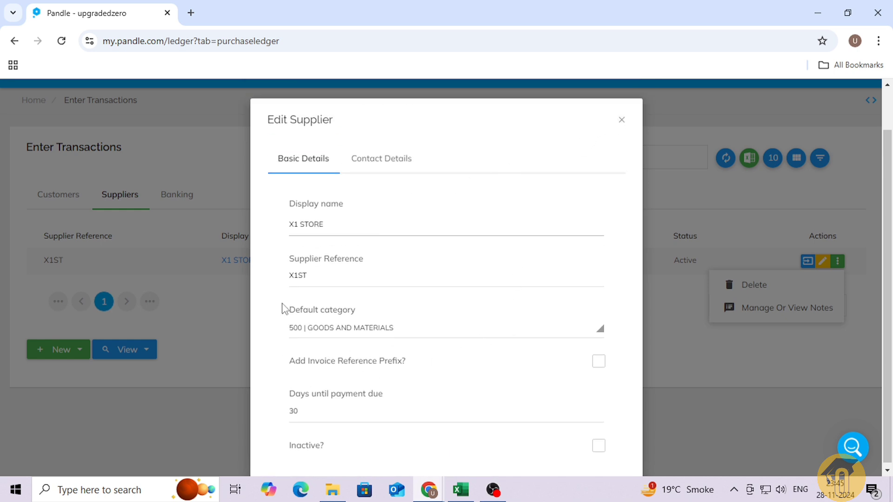
left_click(621, 120)
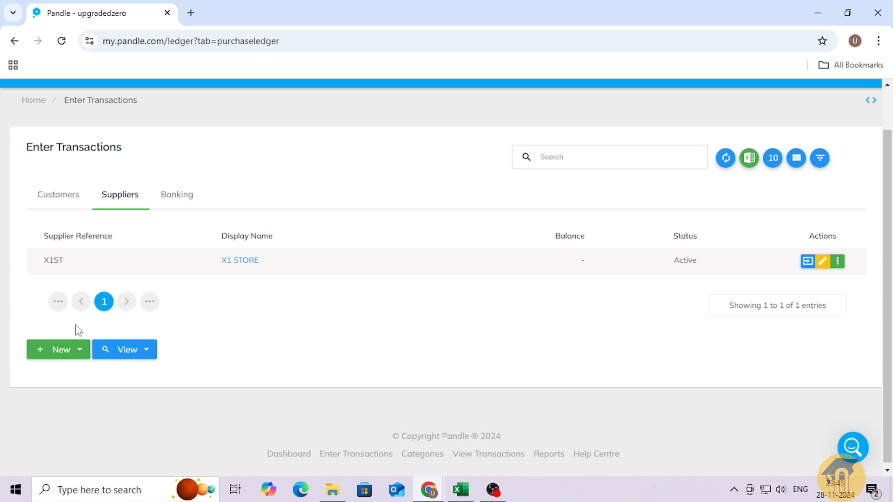
Open a new supplier data import and review the column headings accepted in the CSV file.
left_click(80, 352)
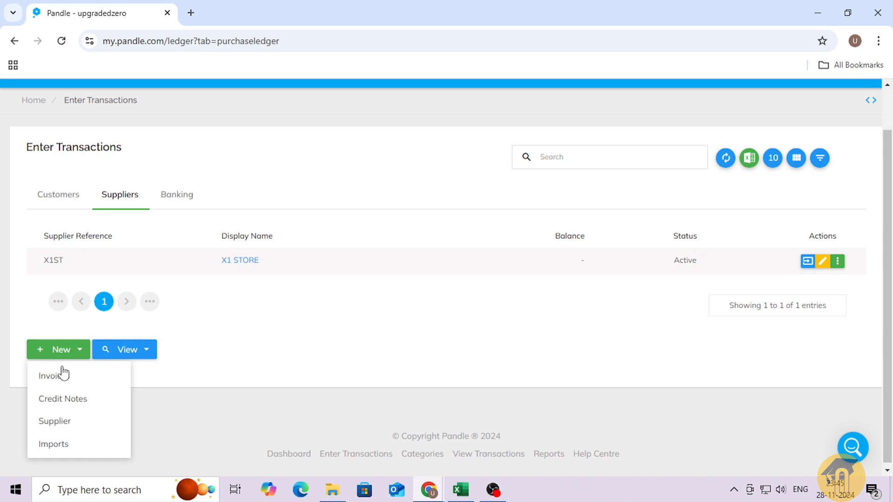
left_click(60, 446)
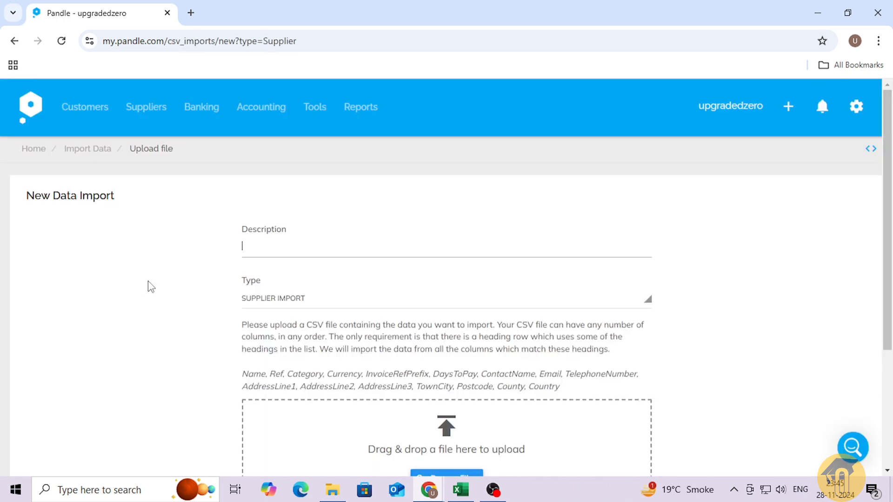
scroll(282, 271, "down", 3)
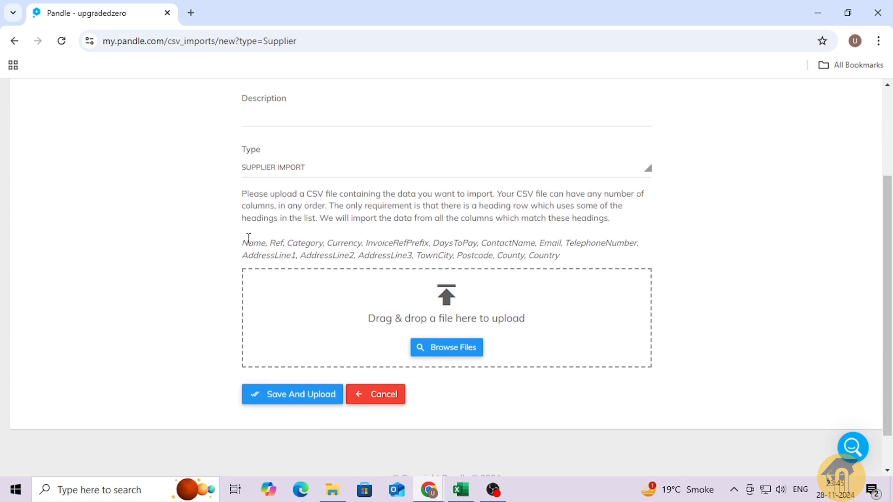
left_click_drag(242, 240, 568, 259)
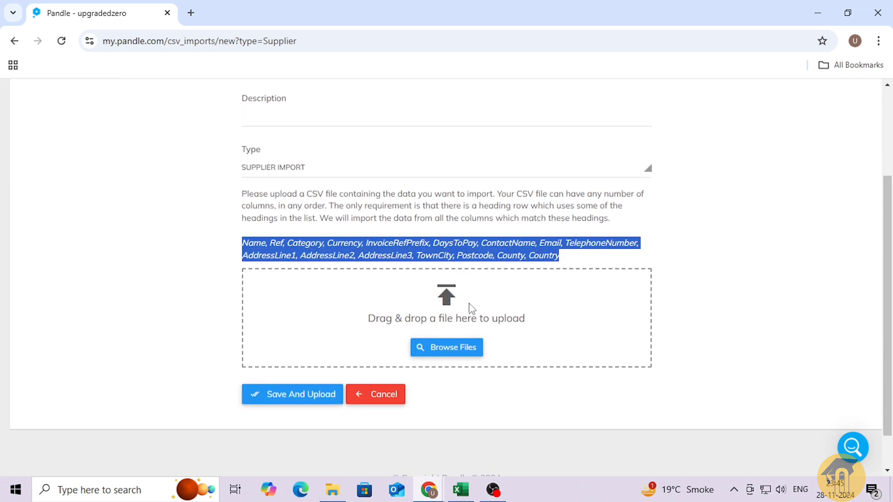
left_click(181, 296)
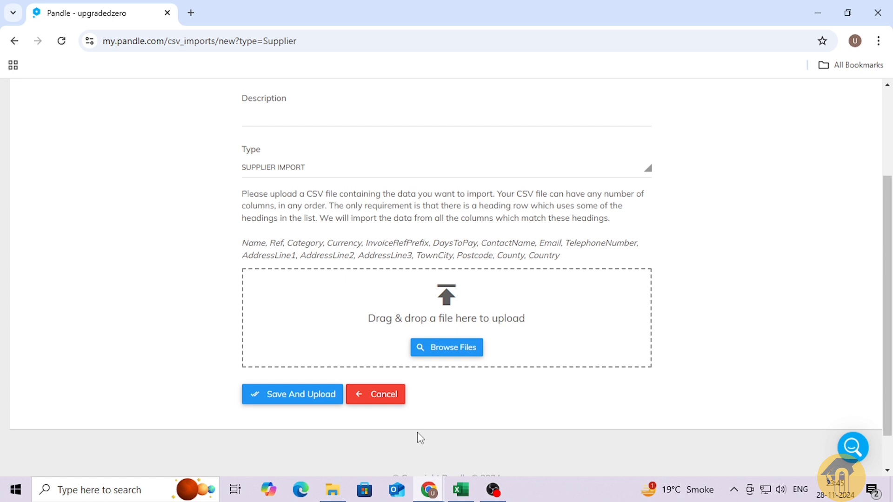
Switch to the PANDLE sheet in Excel and check the Name, Category and DaysToPay entries of both suppliers.
left_click(460, 490)
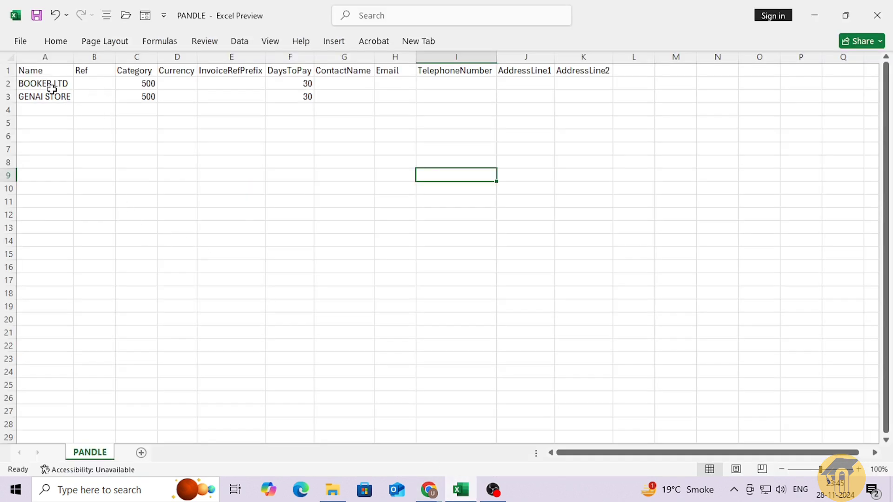
left_click(43, 72)
left_click(49, 85)
left_click(50, 96)
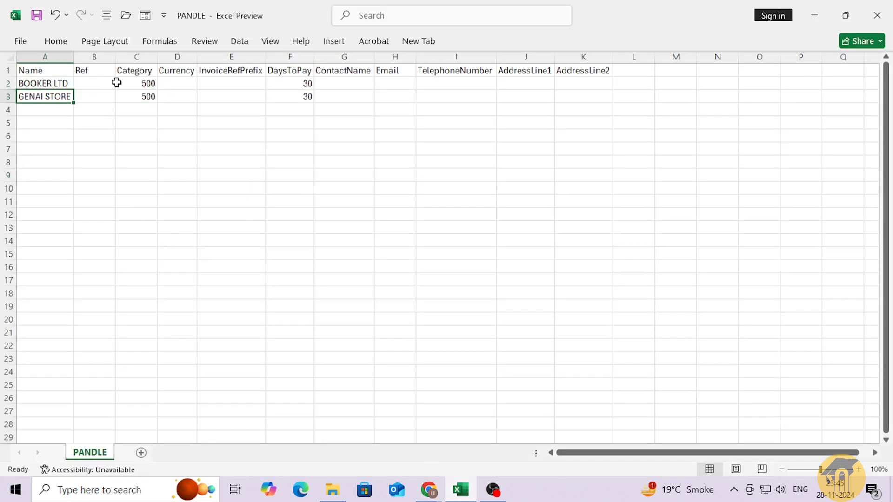
left_click(133, 85)
left_click(137, 96)
left_click(278, 83)
left_click(282, 95)
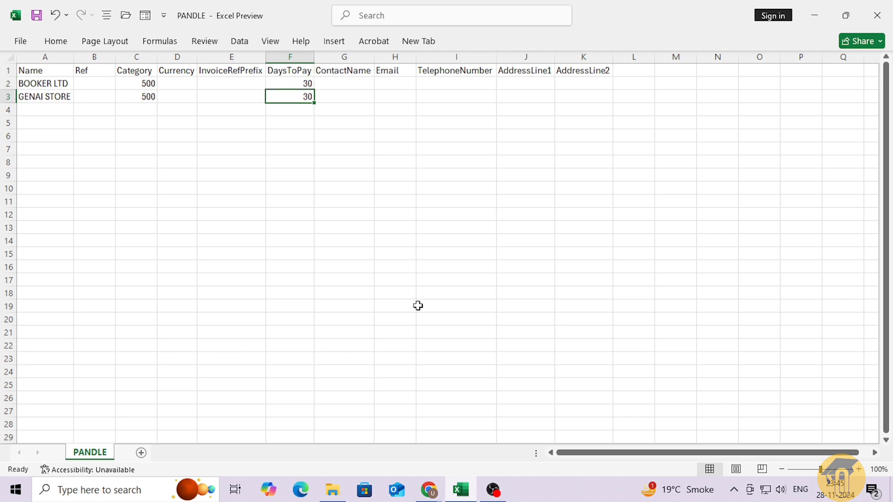
Return to Pandle in the browser and enter IMP1 as the description of the supplier import.
key("alt+Tab")
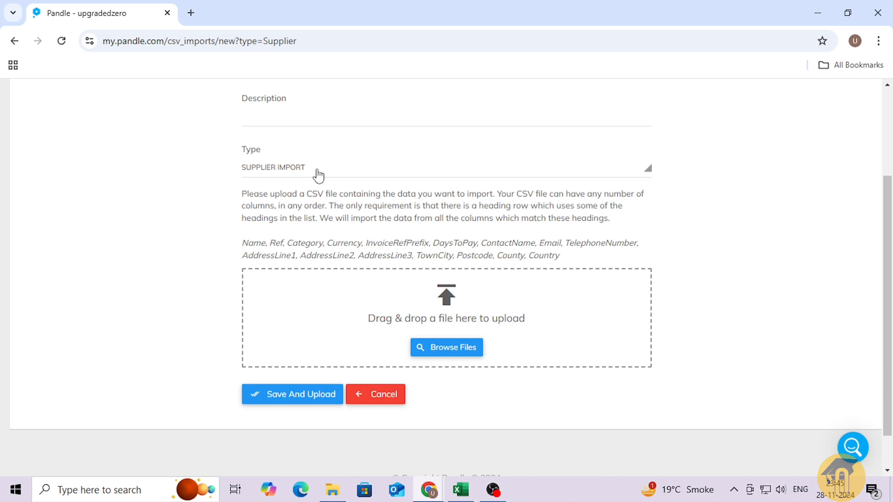
scroll(360, 192, "up", 3)
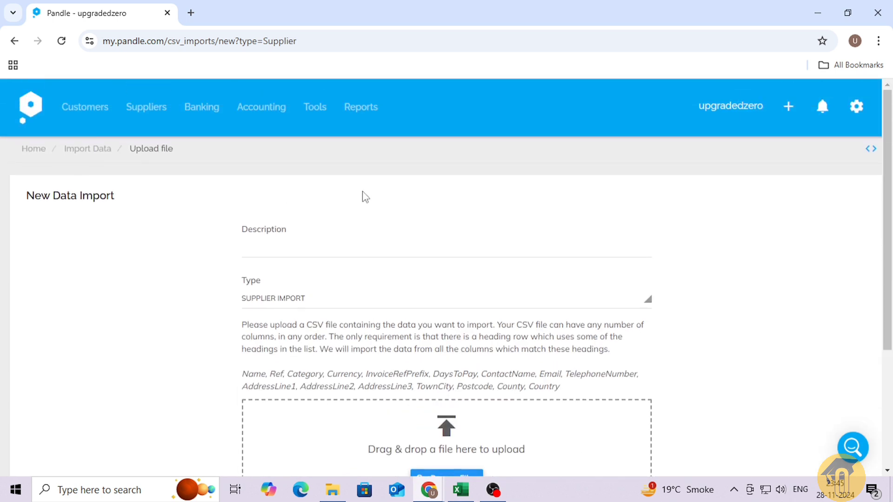
left_click(328, 255)
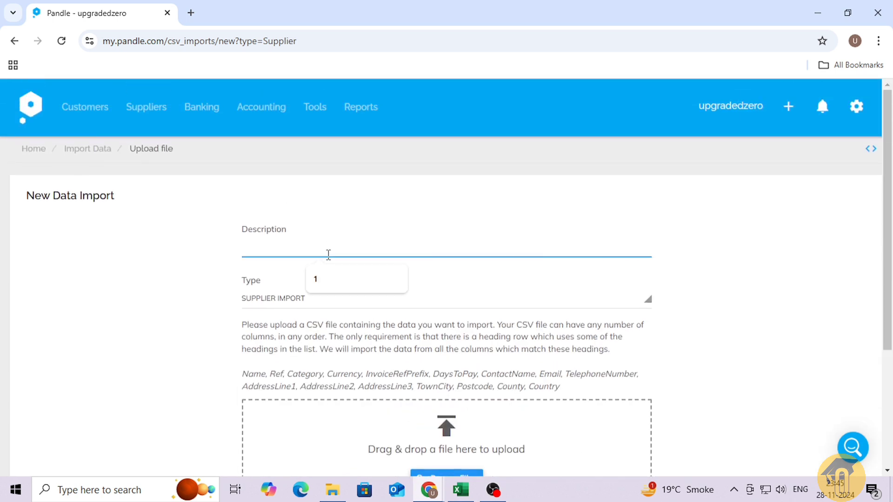
type("IMP1")
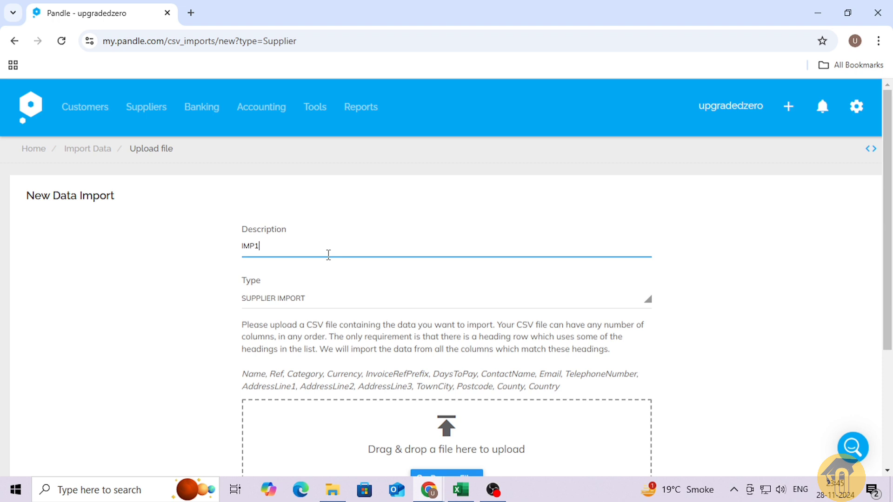
scroll(241, 239, "down", 1)
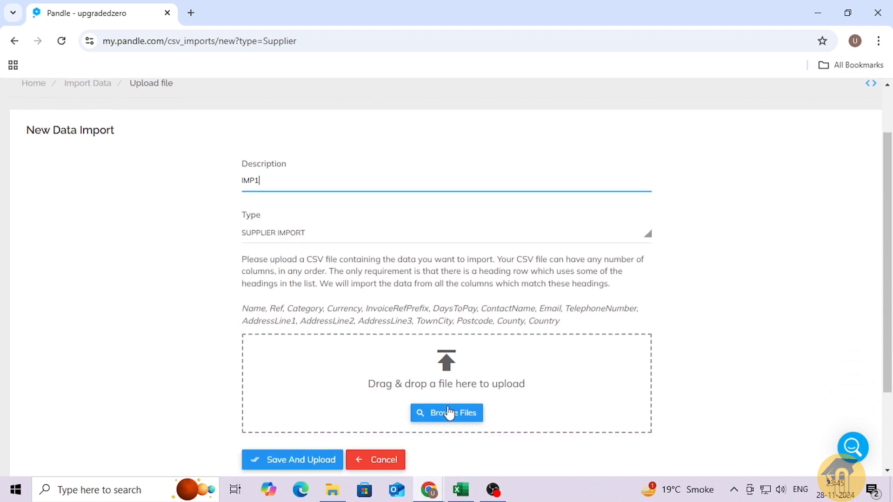
Attach the PANDLE CSV file from the Desktop to the supplier import, then save and upload it.
left_click(449, 413)
scroll(205, 159, "down", 3)
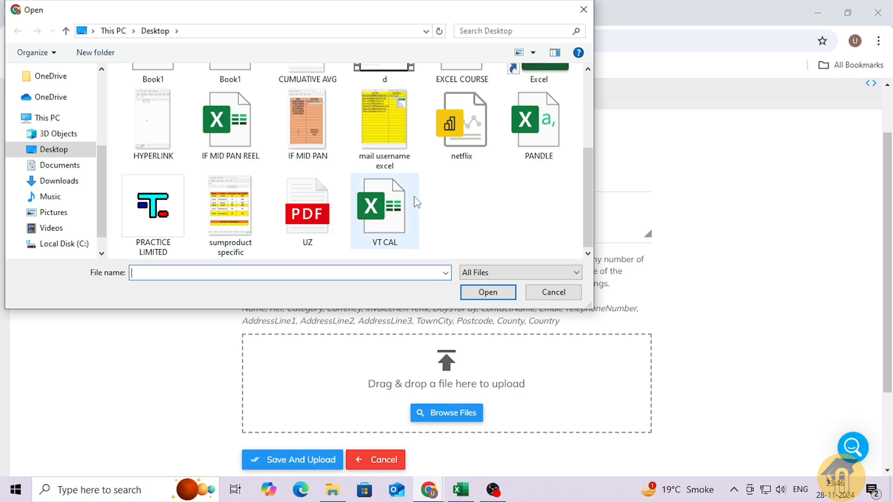
double_click(548, 142)
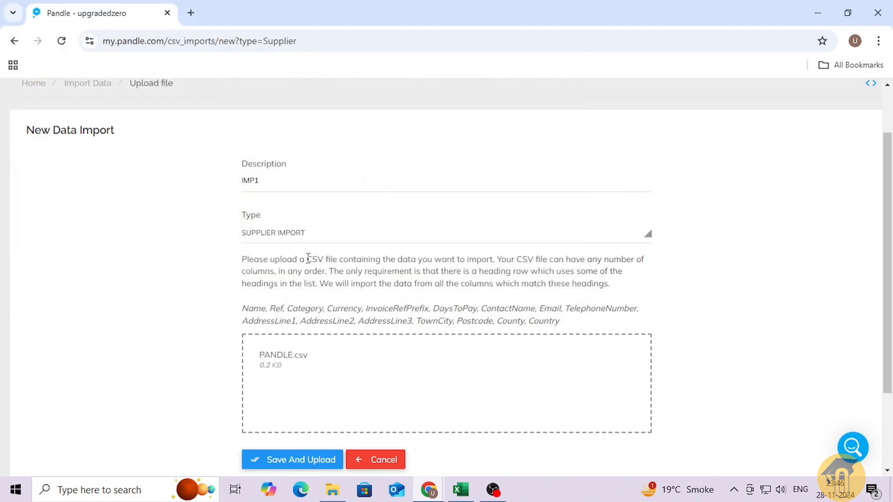
scroll(307, 259, "down", 2)
left_click(292, 395)
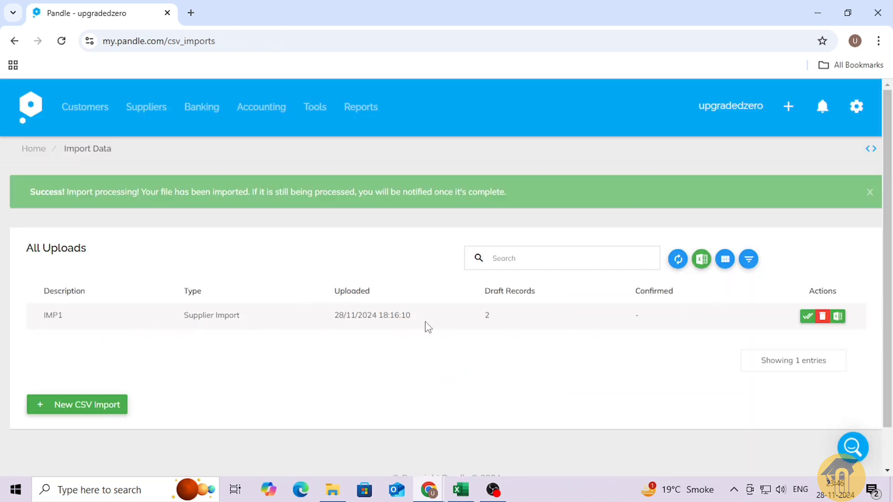
Open the IMP1 import for checking, select both BOOKER LTD and GENAI STORE, and confirm them as suppliers.
left_click(808, 317)
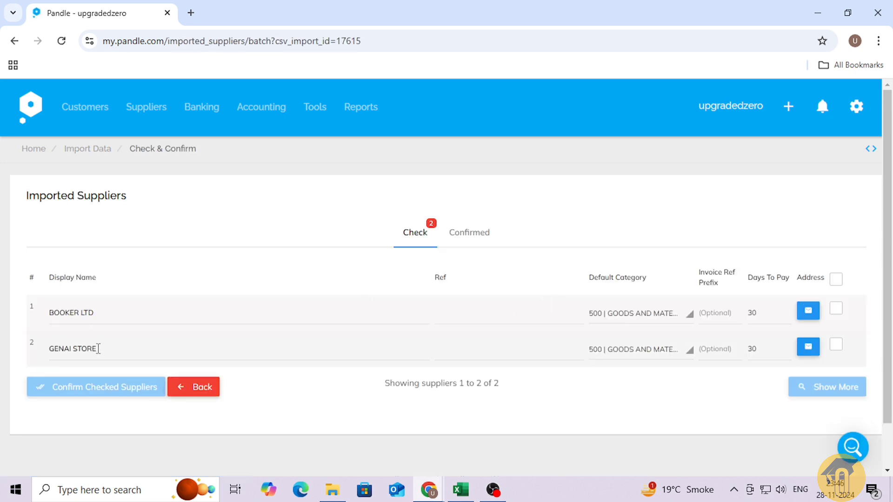
left_click(93, 313)
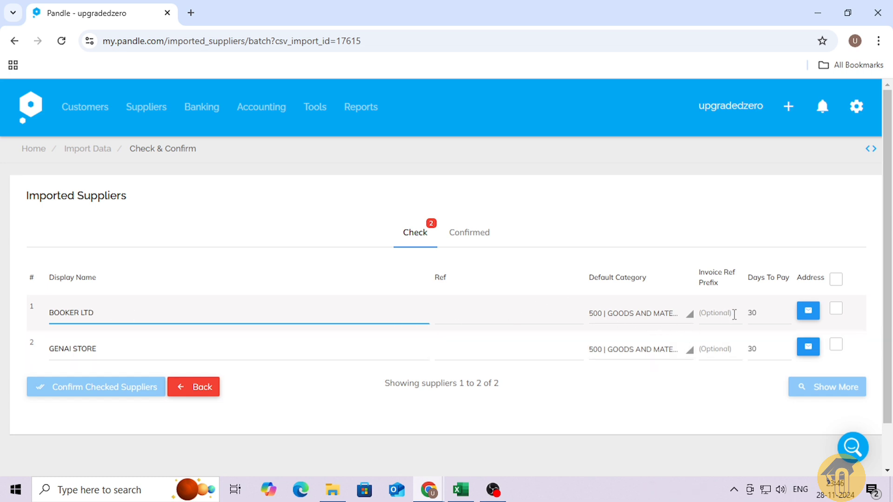
left_click(765, 311)
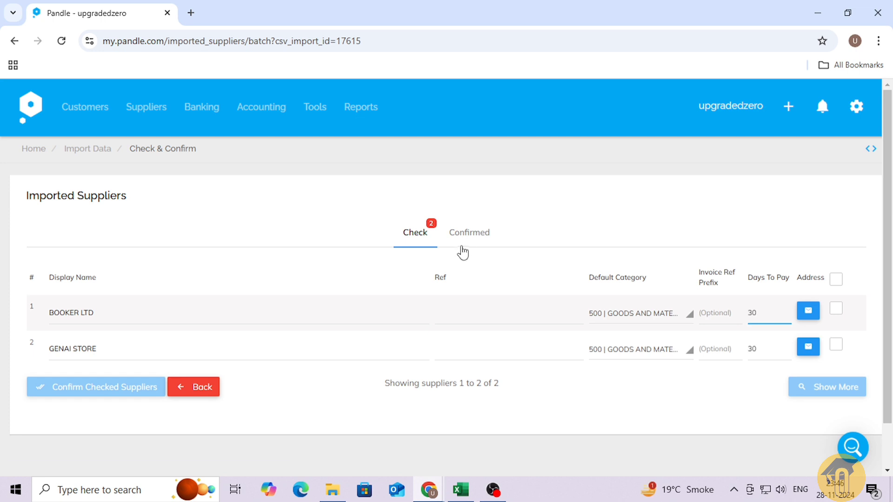
left_click(836, 309)
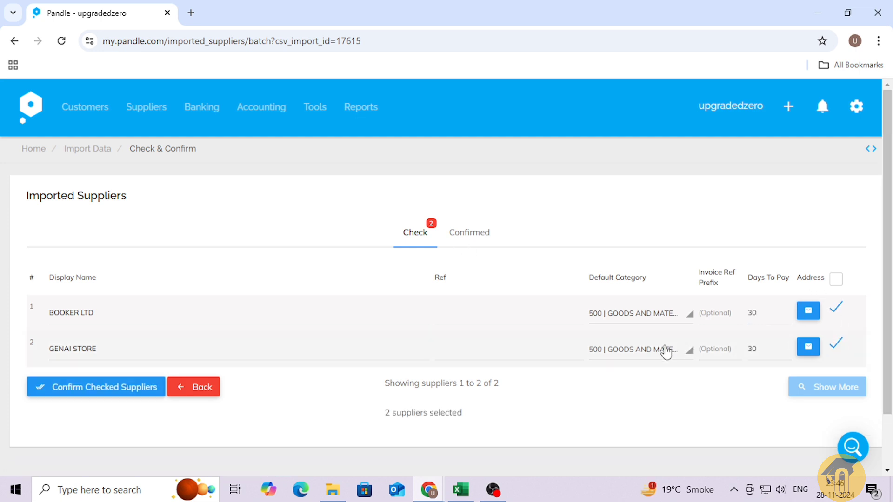
left_click(95, 395)
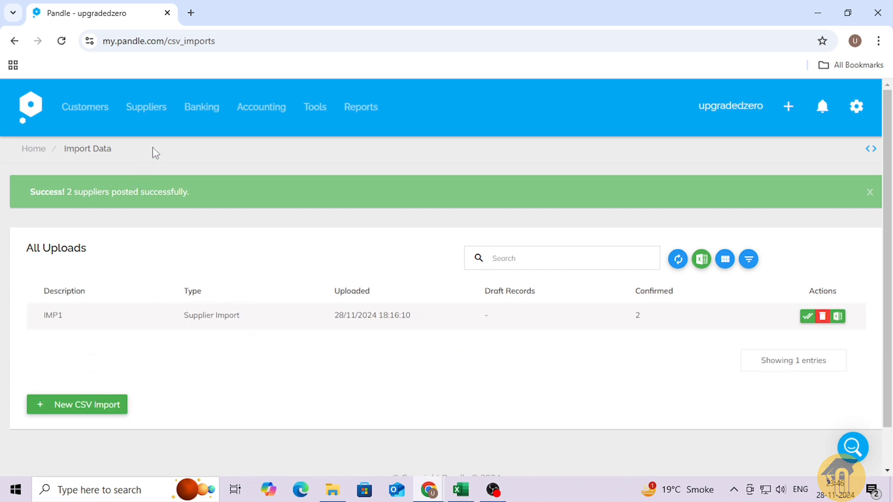
Open the suppliers list and delete the X1 STORE supplier, confirming the deletion.
mouse_move(161, 123)
left_click(166, 143)
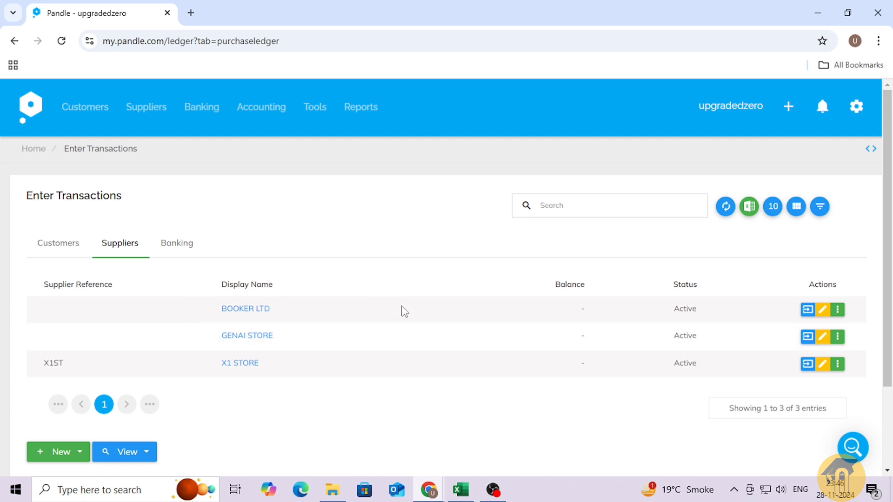
left_click(838, 364)
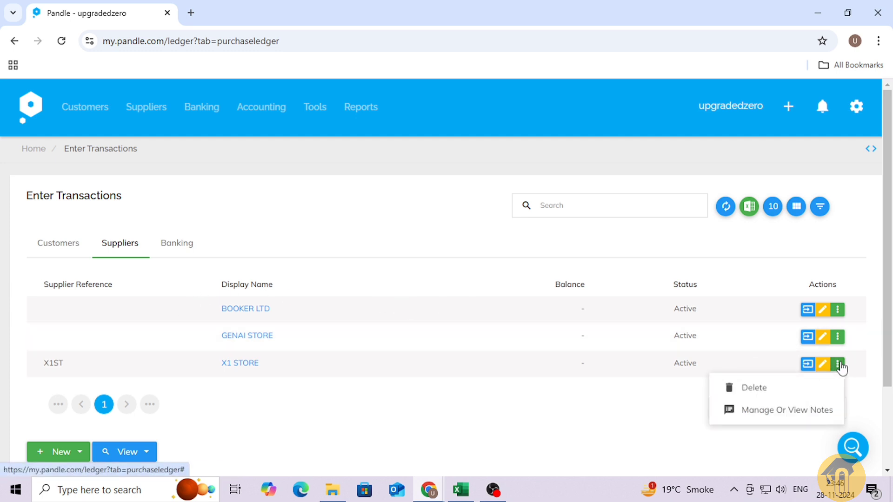
left_click(791, 389)
left_click(462, 362)
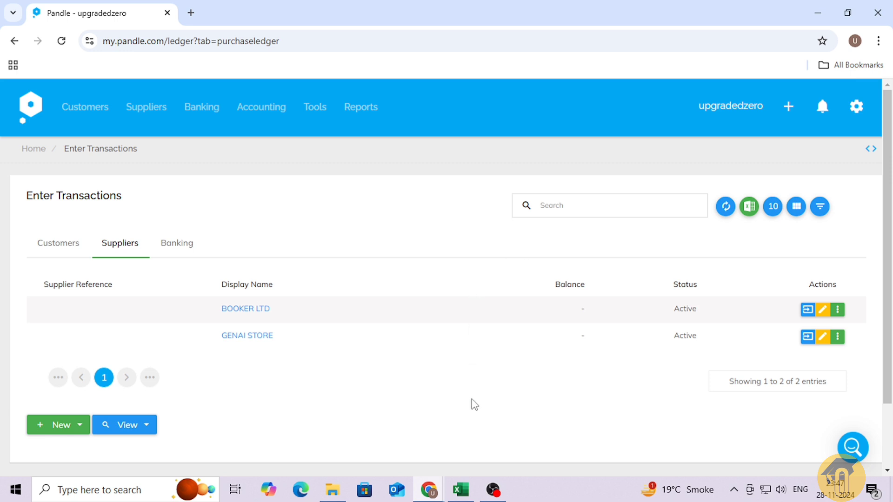
Switch to Excel and review the CSV (Comma delimited) format for saving PANDLE to the Desktop, then cancel without saving.
left_click(461, 489)
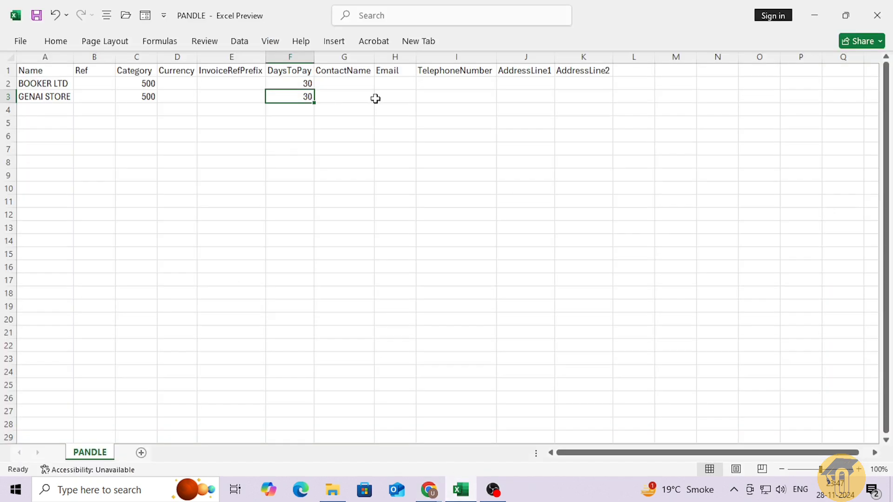
left_click(21, 41)
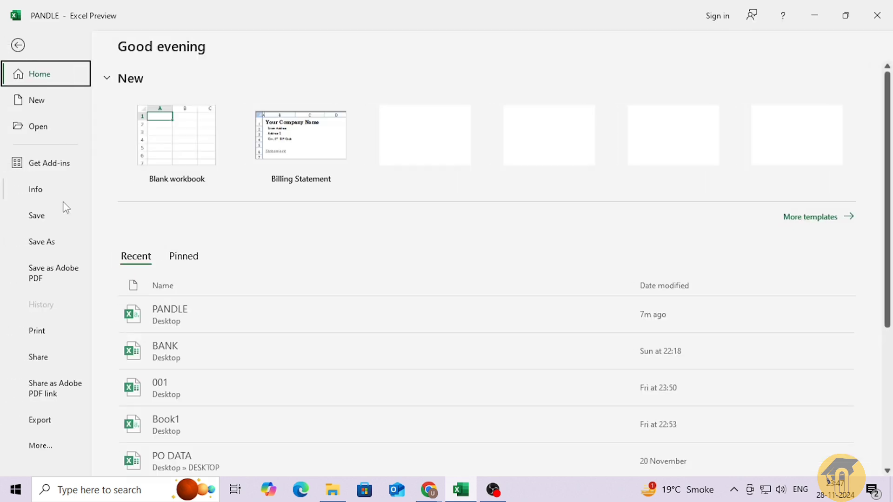
left_click(47, 242)
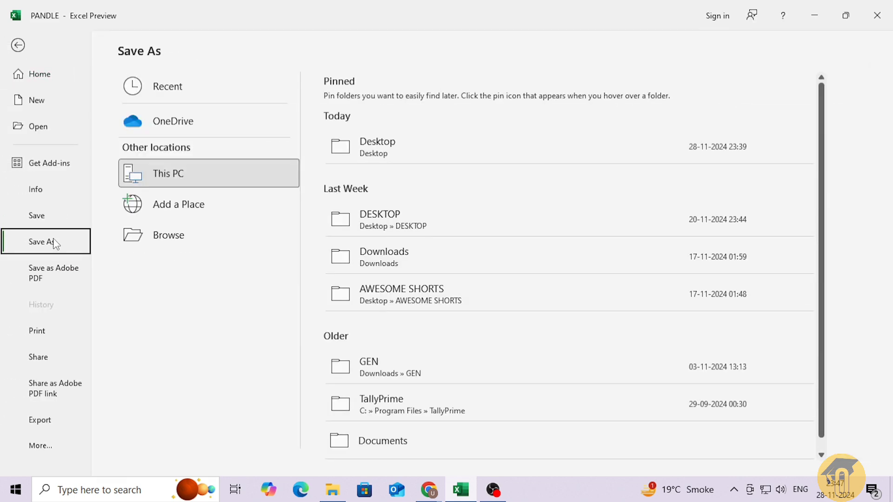
left_click(358, 160)
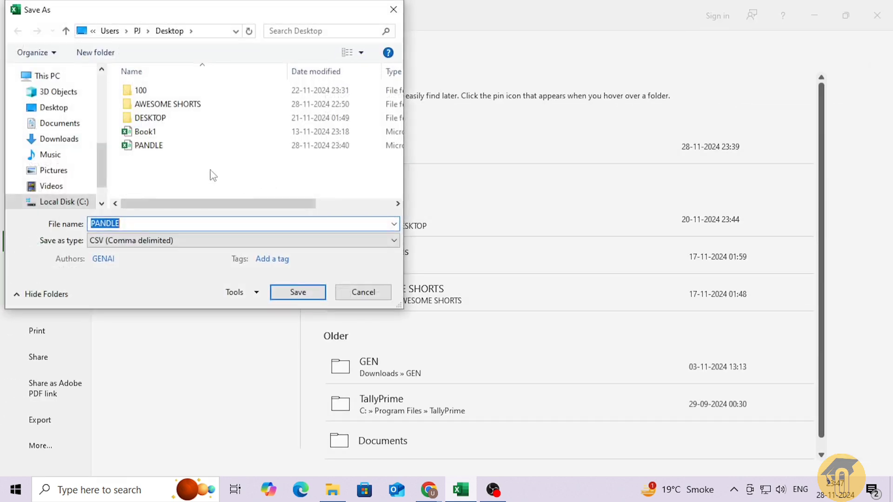
left_click(142, 246)
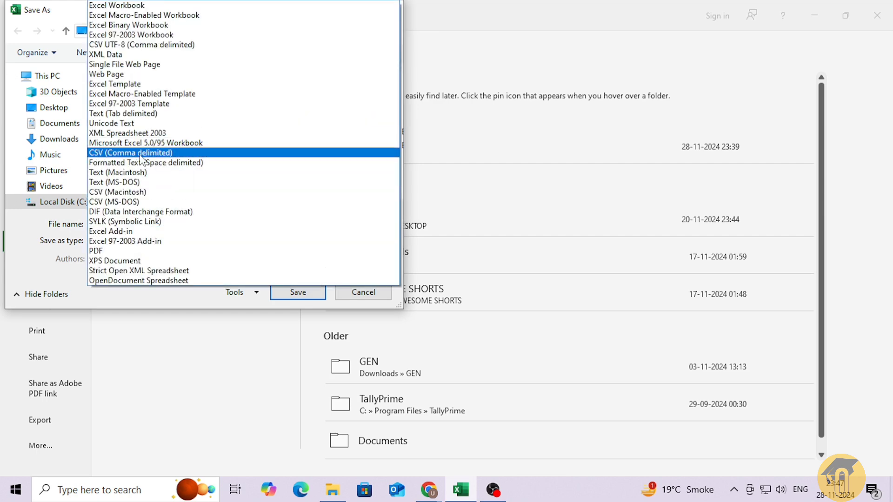
left_click(142, 154)
key("Escape")
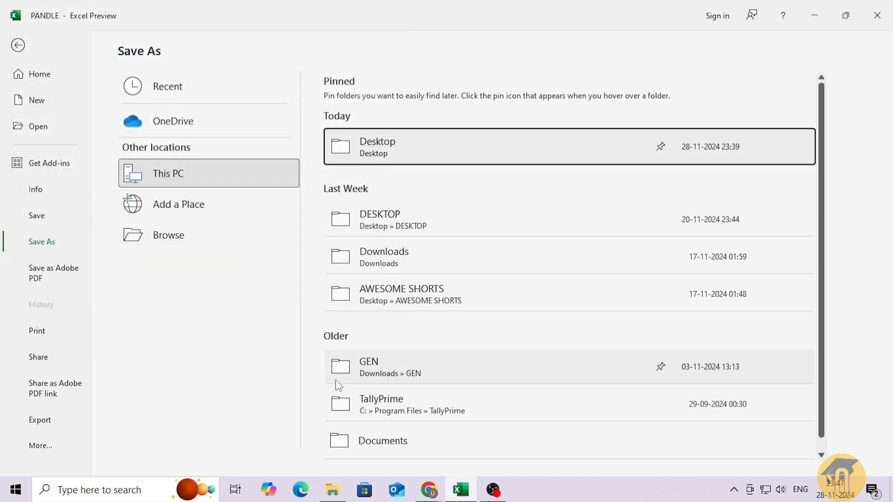
Return to Pandle in the browser and look over the suppliers list.
key("alt+Tab")
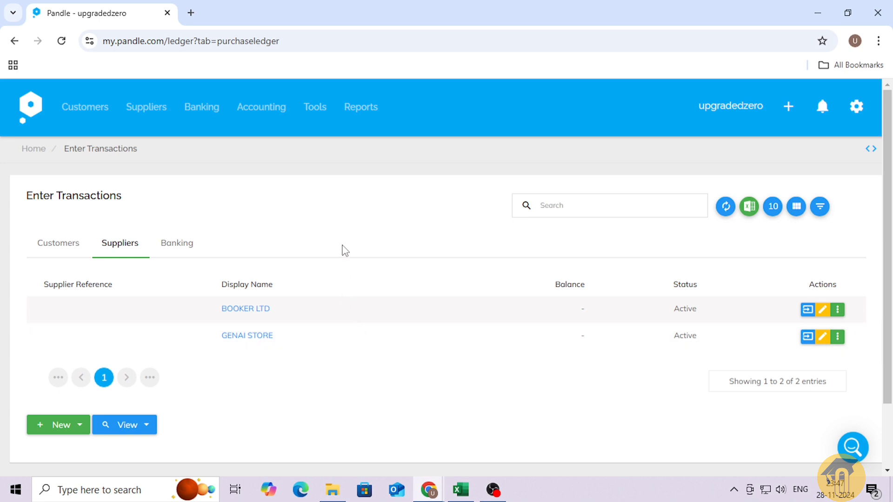
scroll(370, 220, "down", 2)
scroll(349, 223, "up", 2)
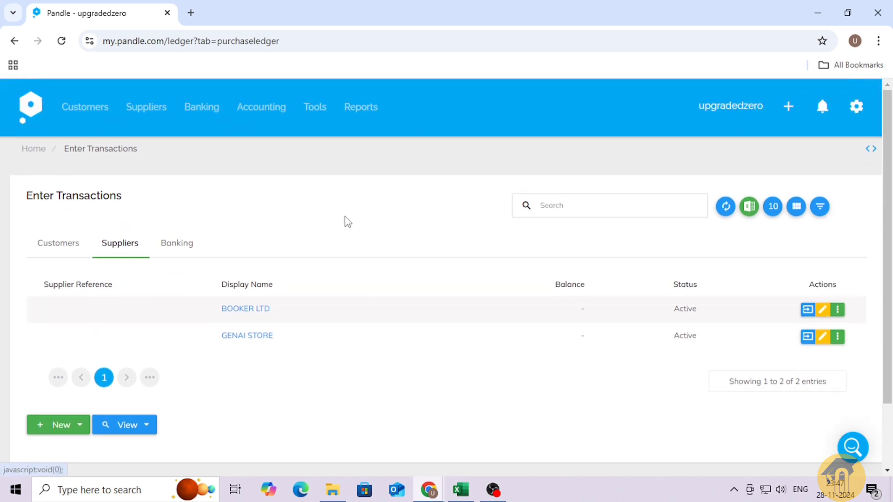